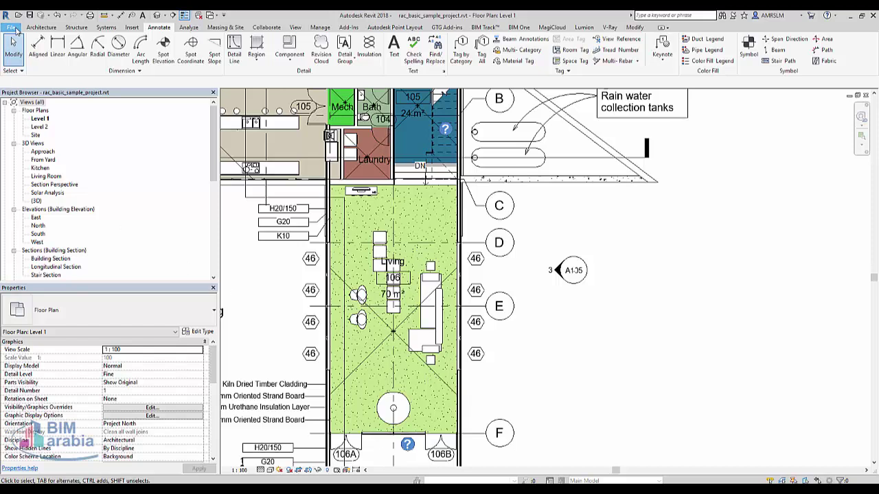
Create a new family from the Annotations folder's Generic Annotation.rft template.
click(14, 28)
mouse_move(31, 62)
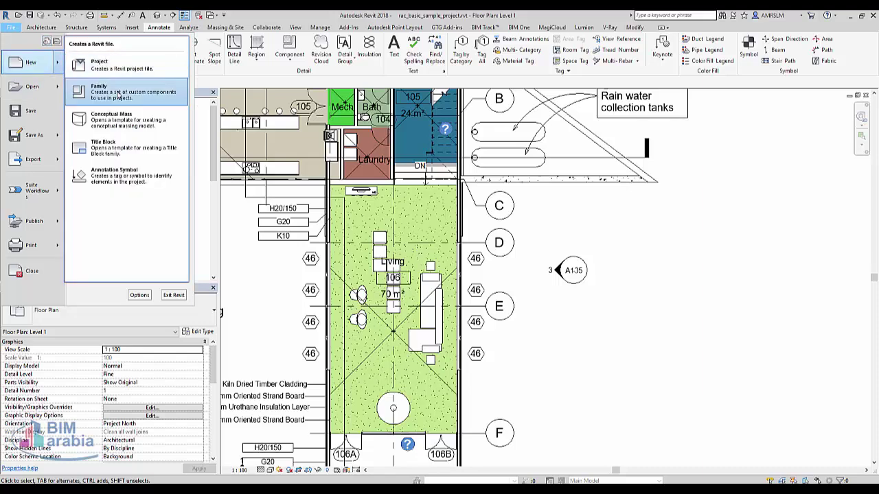
click(117, 95)
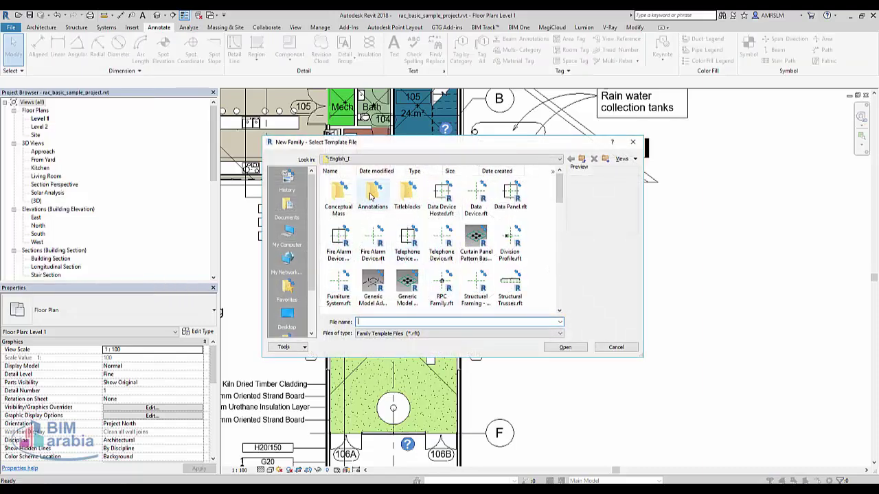
double_click(371, 197)
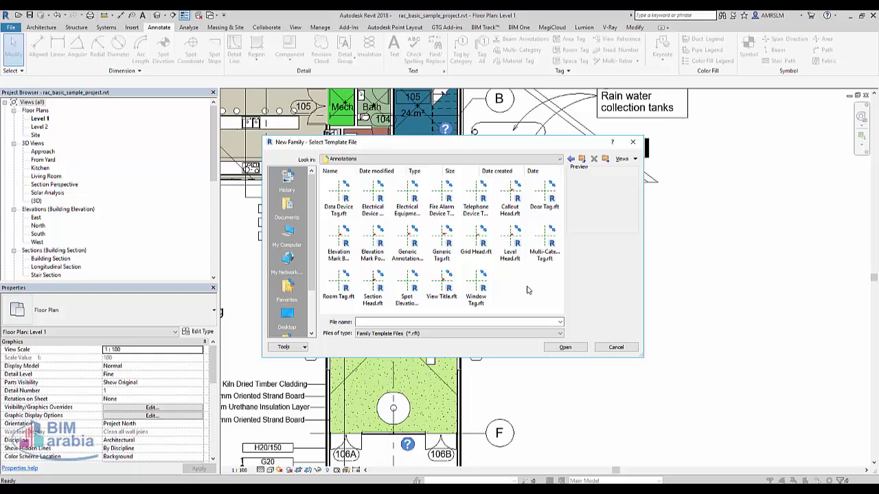
key(g)
key(Return)
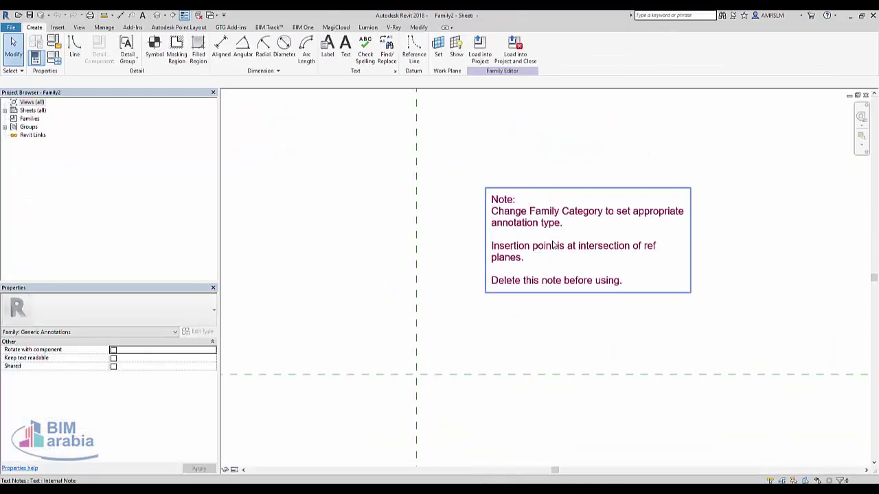
Delete the template's instruction note and place a label at the reference-plane intersection.
click(540, 230)
key(Delete)
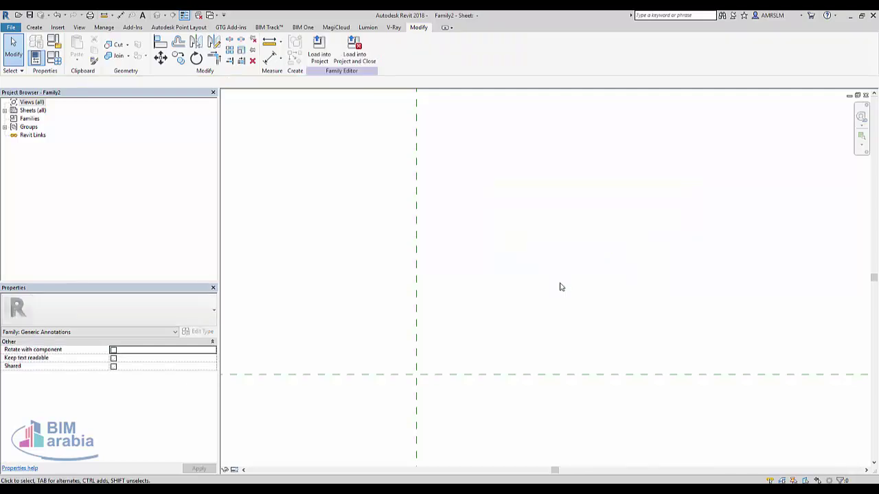
click(35, 27)
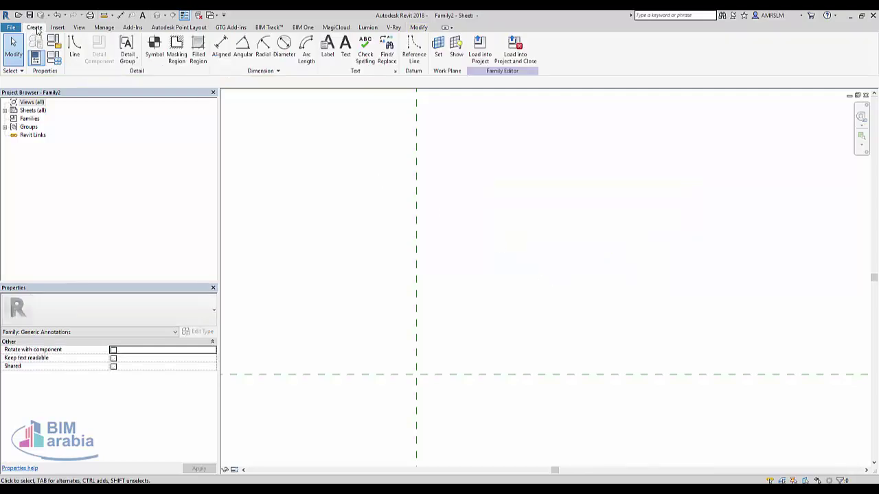
click(328, 47)
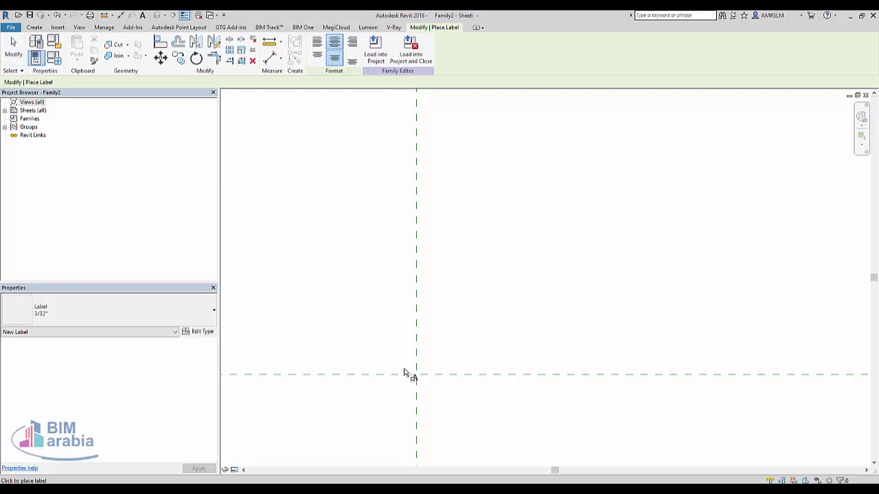
click(405, 374)
Create a Text instance parameter 'no' and add it to the label.
click(267, 315)
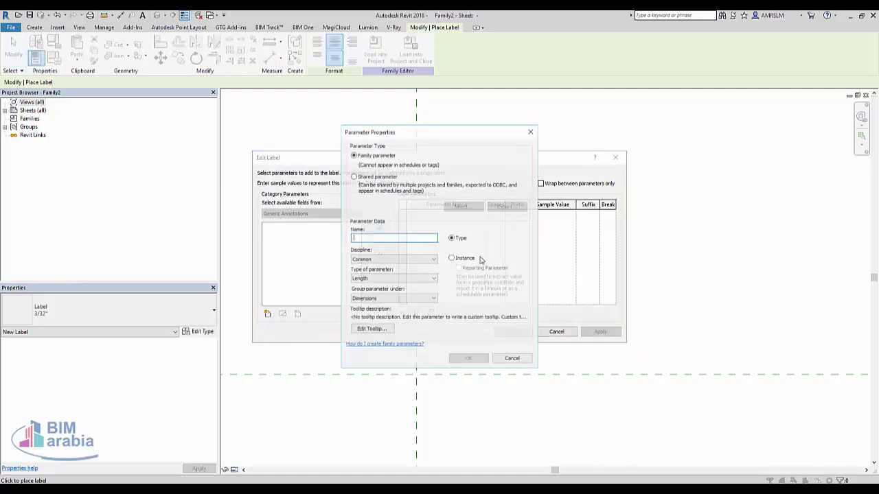
text(nu)
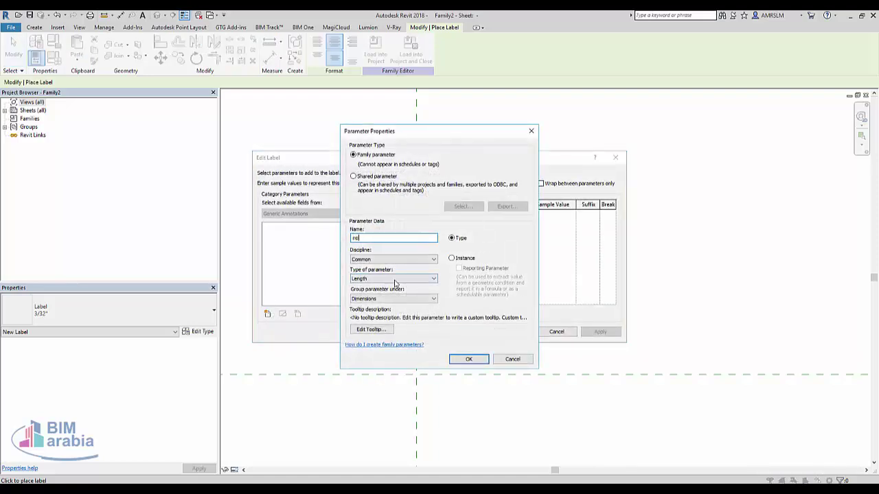
click(395, 280)
click(391, 289)
click(467, 360)
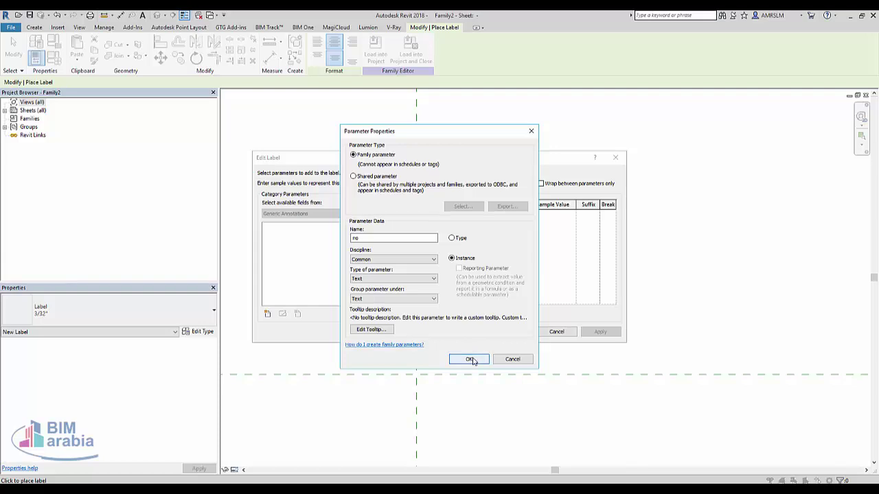
click(470, 359)
click(380, 227)
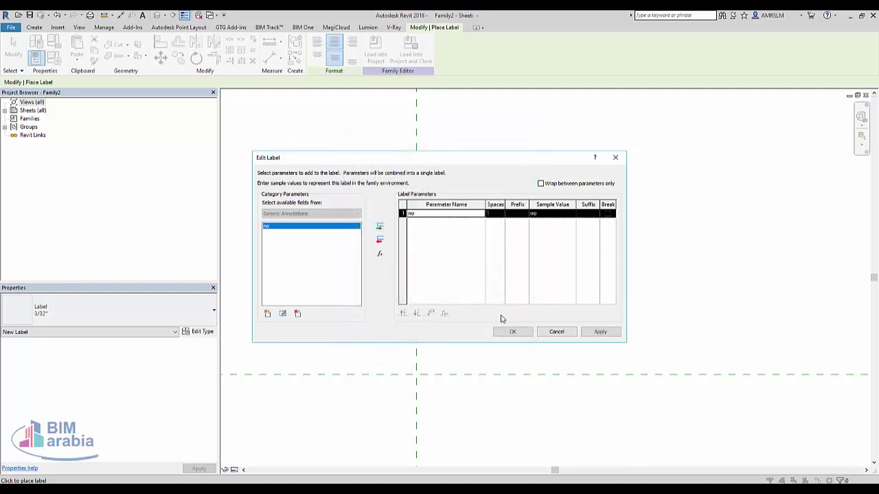
click(512, 332)
Nudge the no label two steps to the right.
key(Escape)
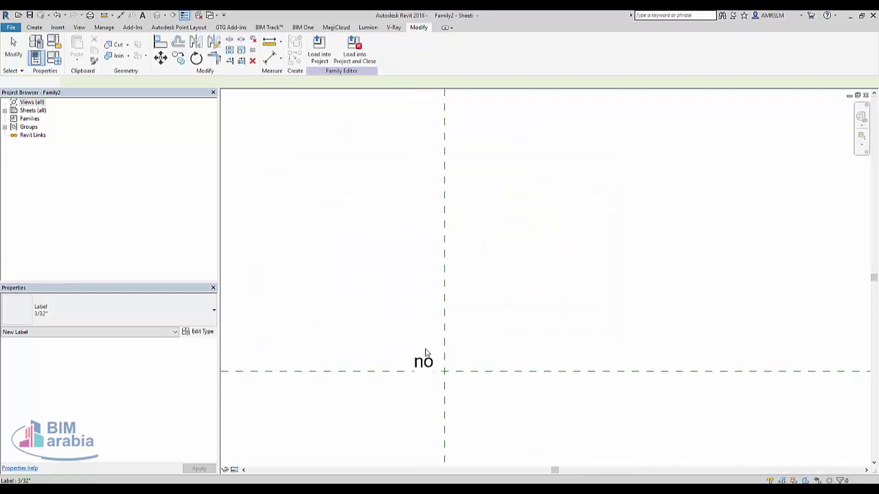
click(424, 359)
key(Right)
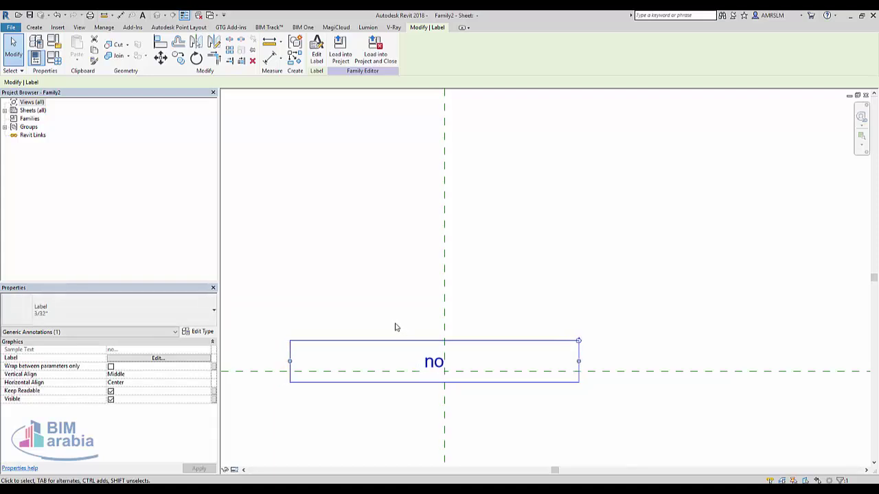
key(Right)
key(Right)
key(Right)
key(Right)
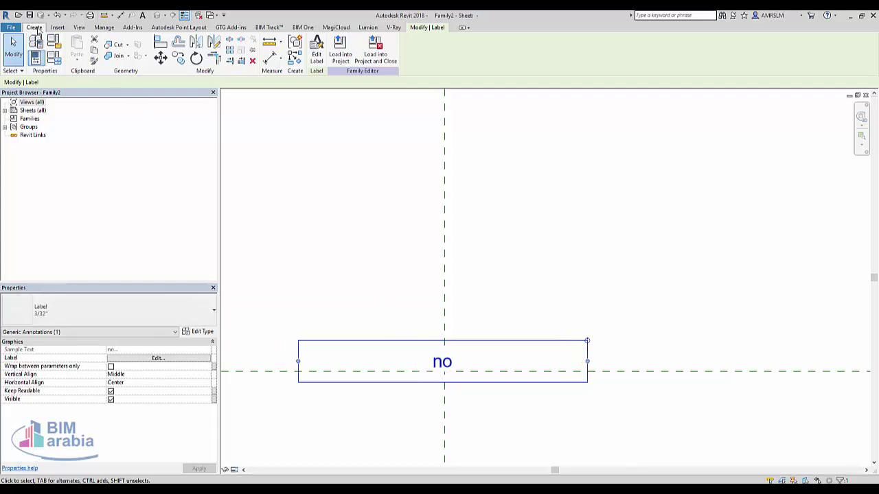
Draw a circle centred on the reference-plane intersection around the no label.
click(36, 28)
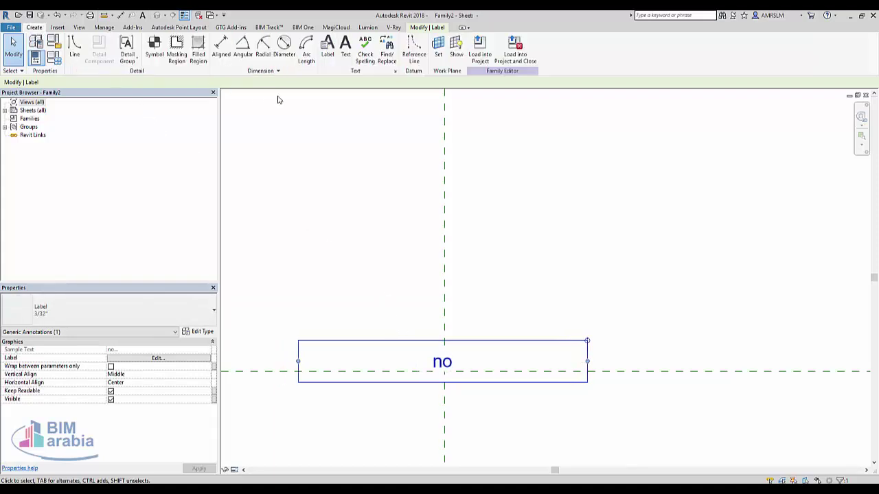
click(73, 48)
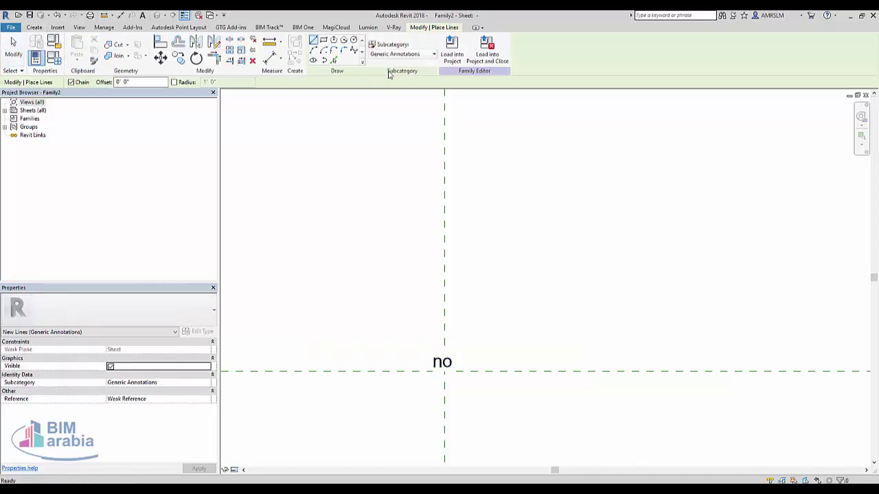
click(354, 40)
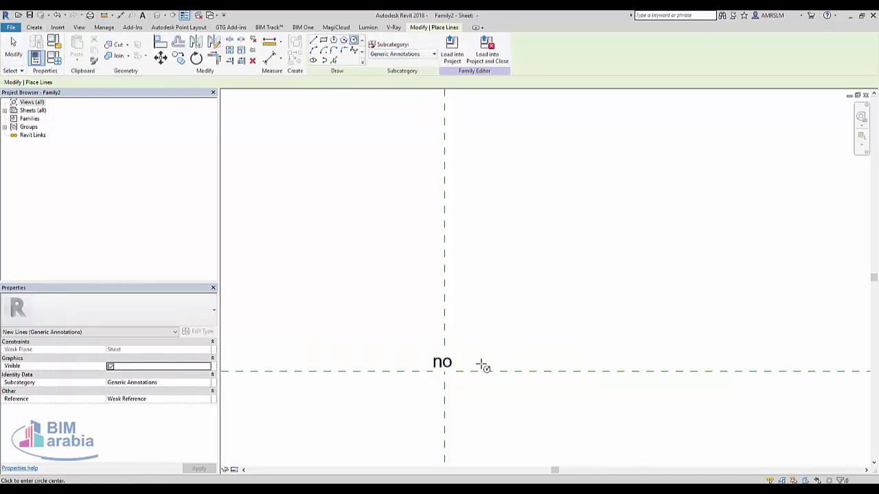
click(444, 372)
click(472, 383)
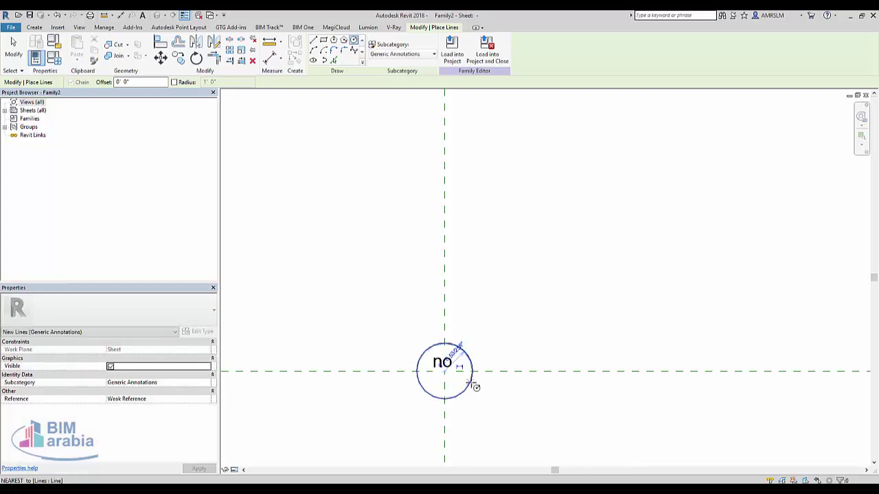
key(Escape)
Nudge the no label down and shrink the circle's radius to fit tighter.
scroll(497, 336, up, 3)
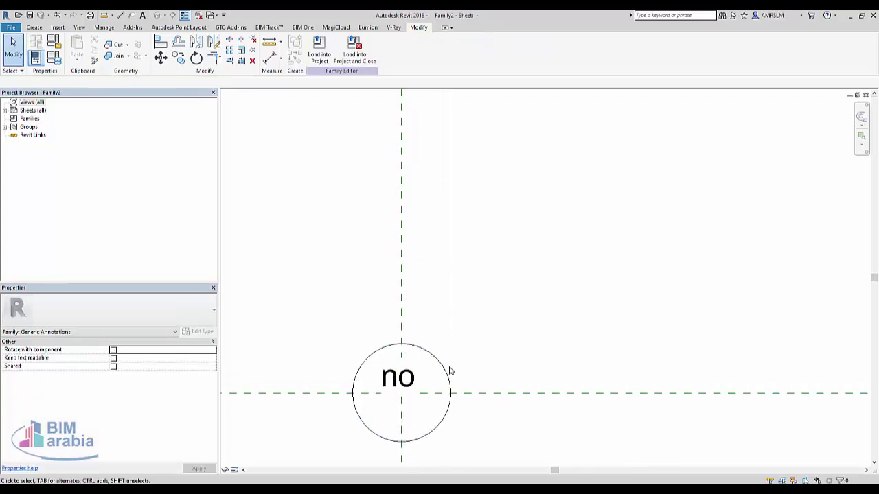
click(416, 372)
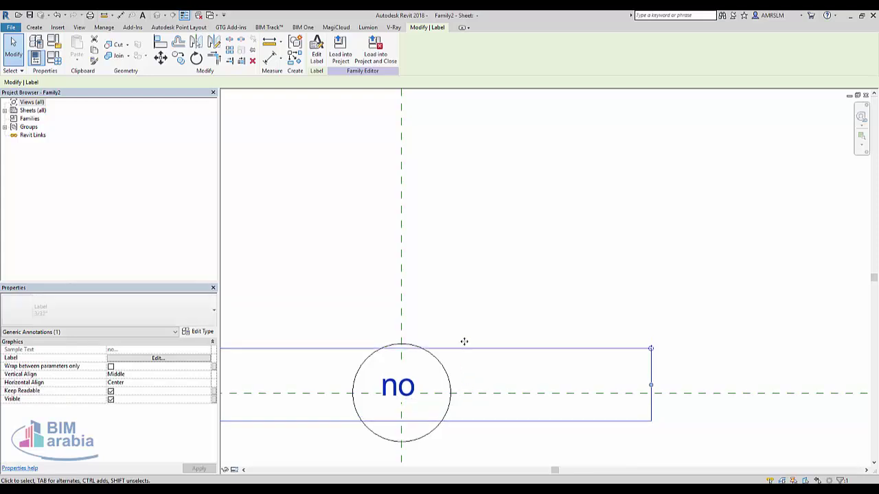
key(Down)
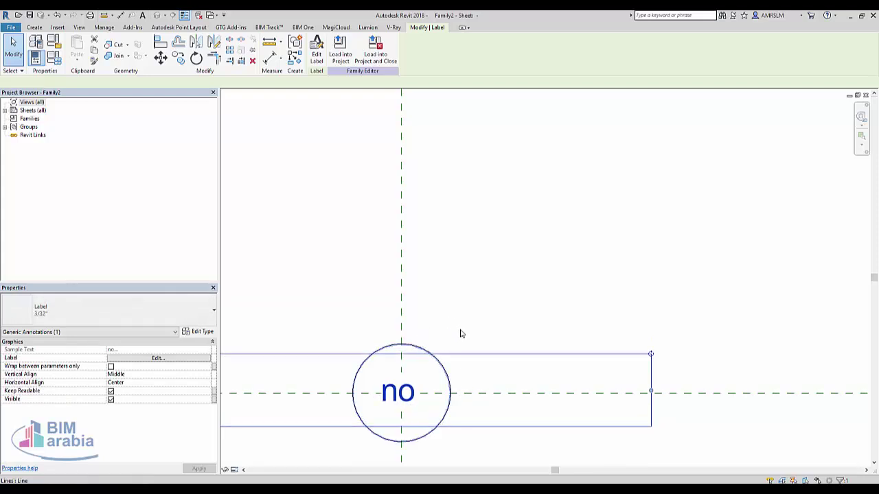
click(420, 324)
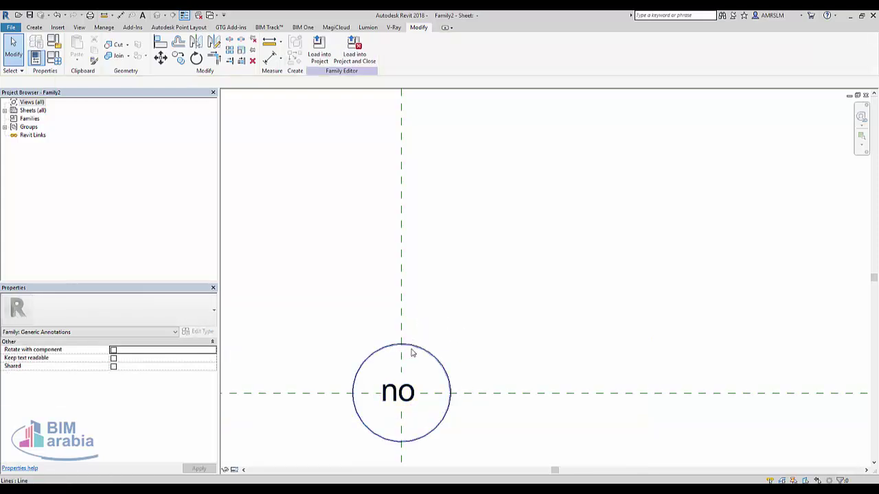
click(418, 369)
click(422, 370)
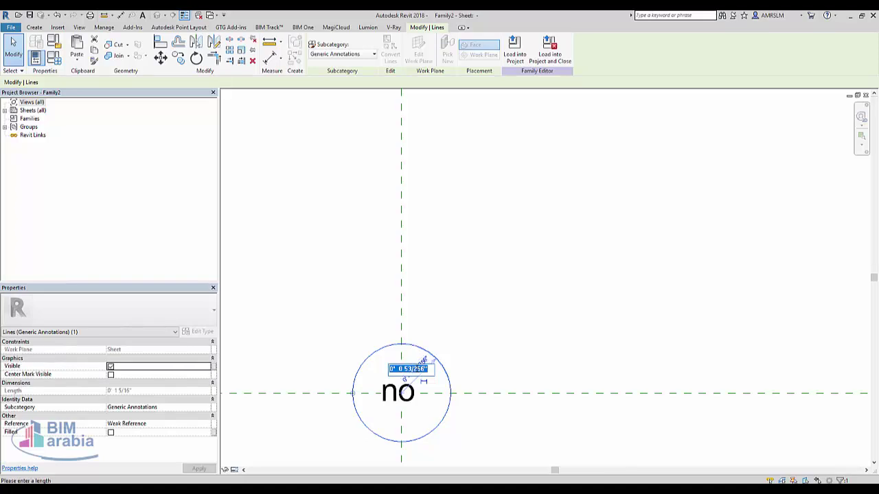
click(408, 368)
key(Escape)
key(Delete)
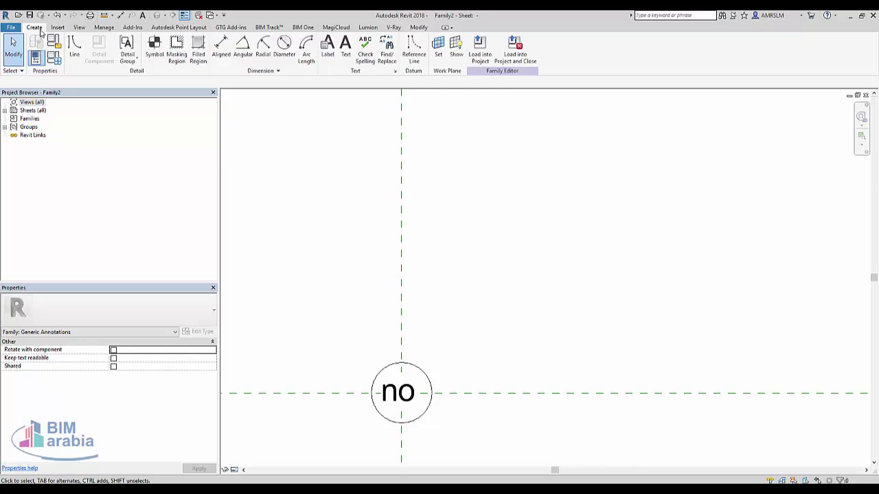
Place a new label just beside the numbered circle.
click(74, 50)
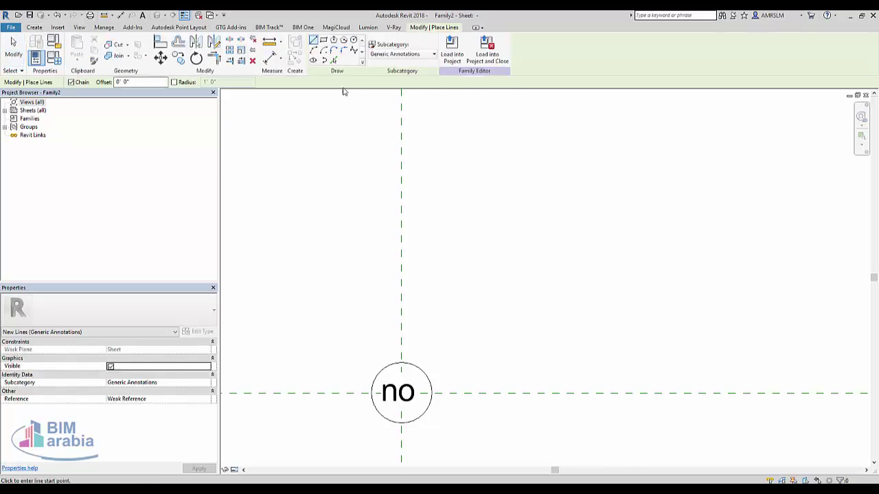
key(Escape)
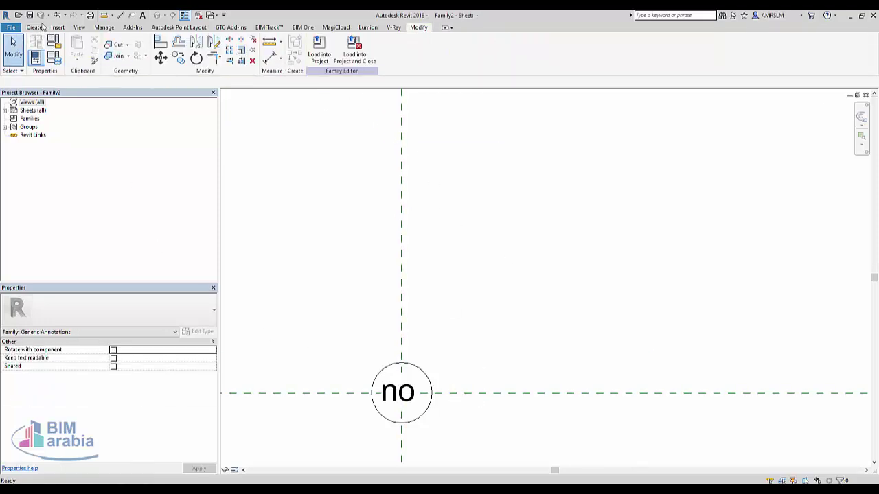
click(34, 27)
click(332, 55)
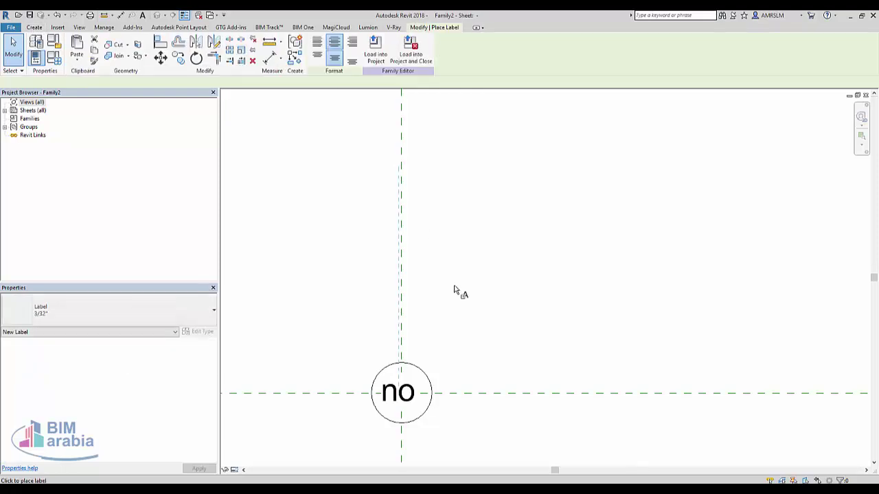
click(453, 393)
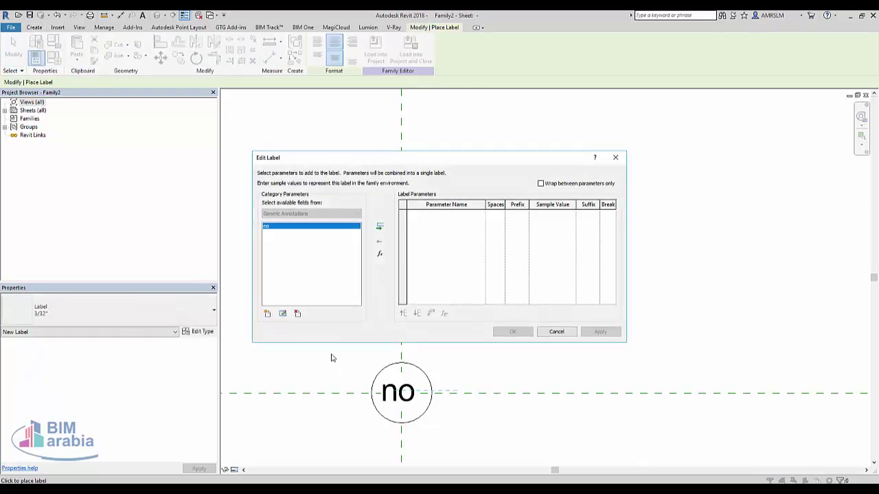
Create a Text parameter 'name', grouped under Text, and add it to the label.
click(267, 318)
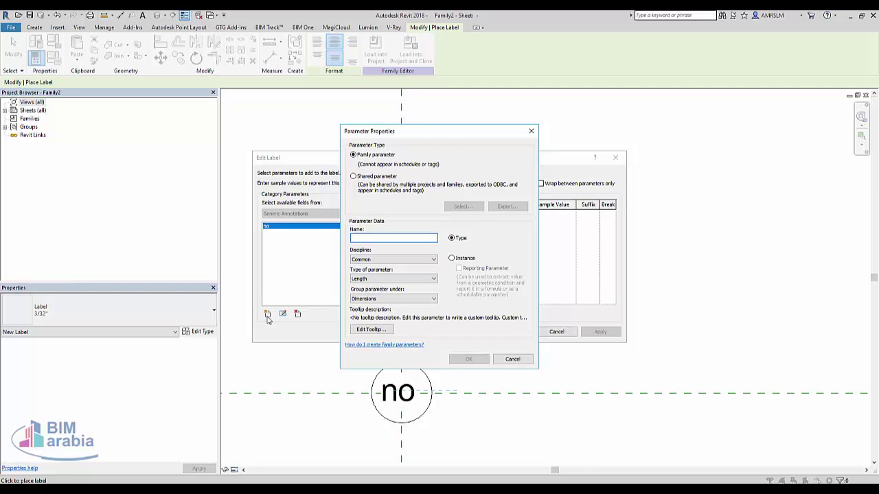
text(name)
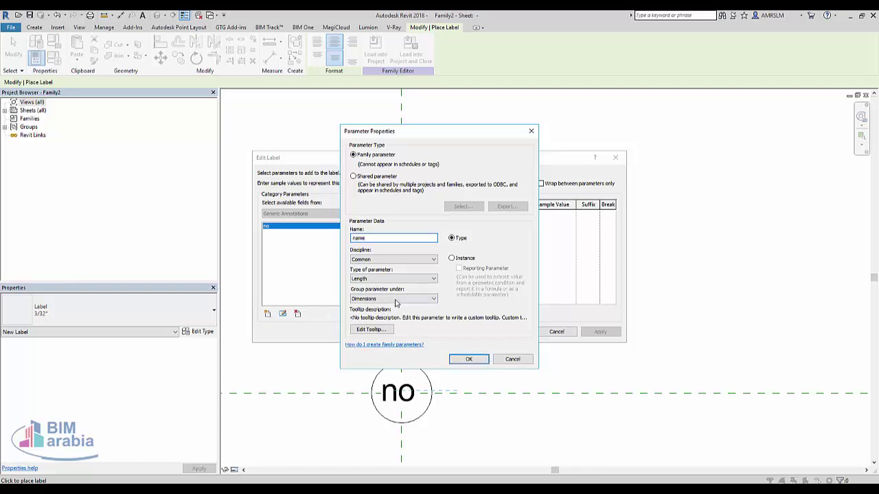
click(395, 302)
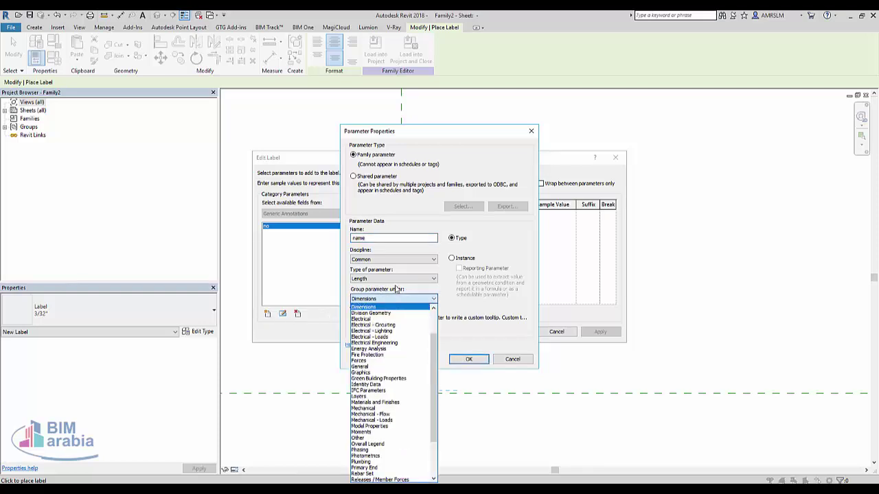
click(384, 445)
click(395, 279)
click(384, 287)
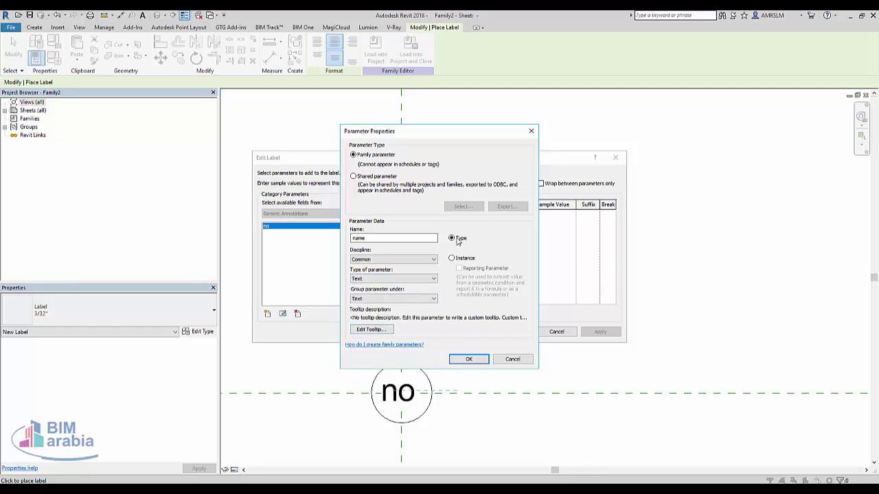
click(466, 360)
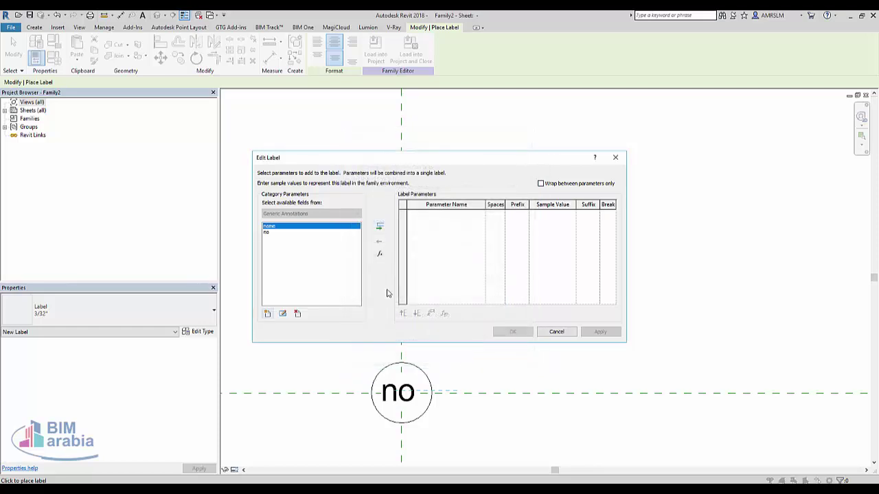
click(379, 225)
click(521, 333)
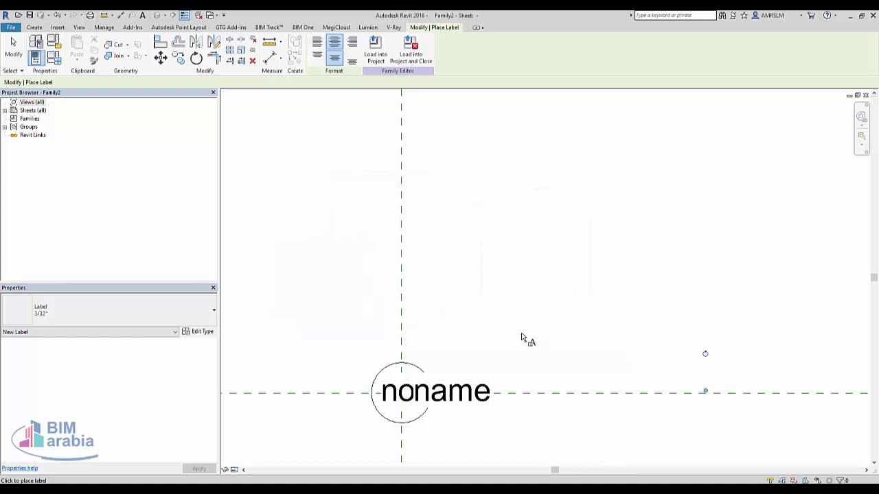
Nudge the name label to the right of the circle.
key(Escape)
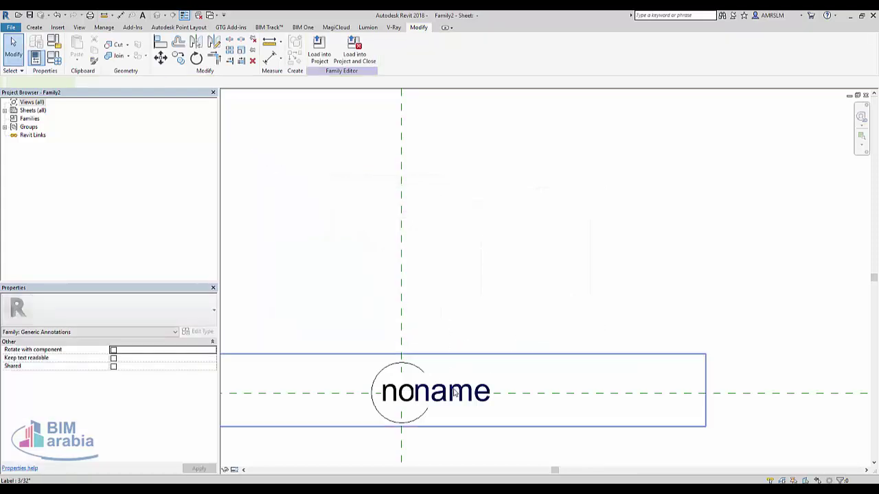
click(494, 405)
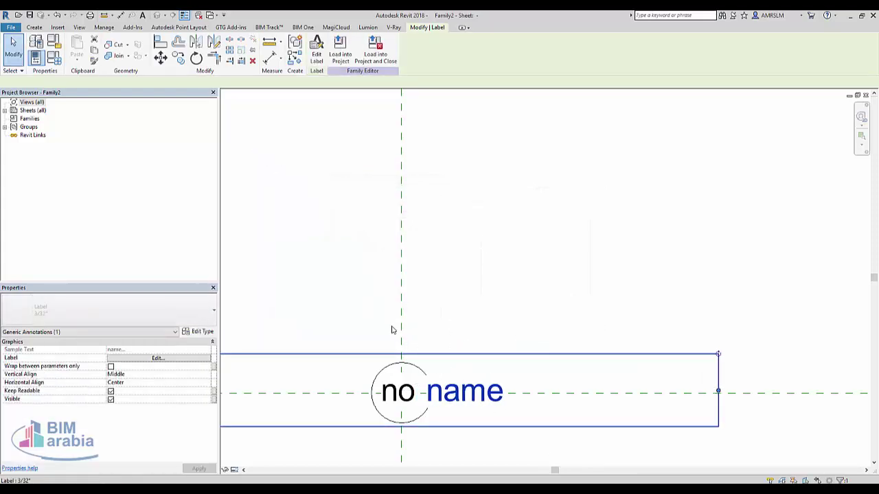
key(Right)
key(Right)
Load the family into the sample project and place one symbol below the tag column.
key(Right)
key(Right)
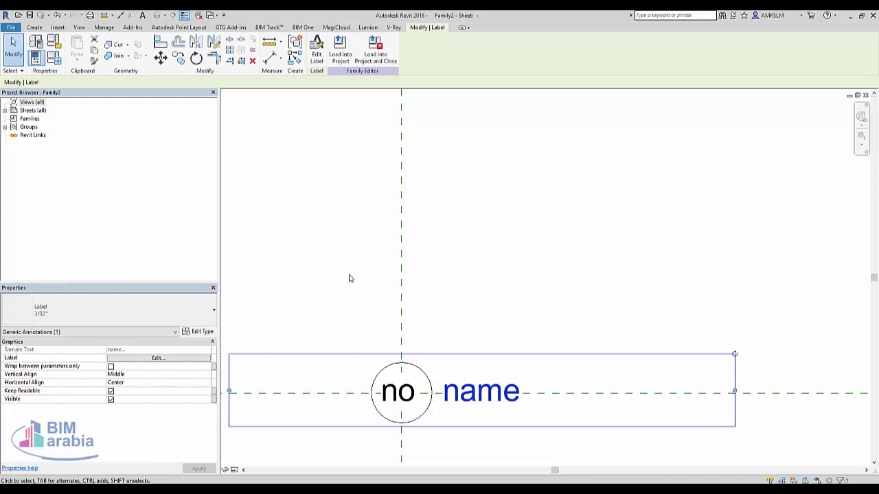
key(Right)
key(Right)
key(Right)
key(Right)
click(337, 259)
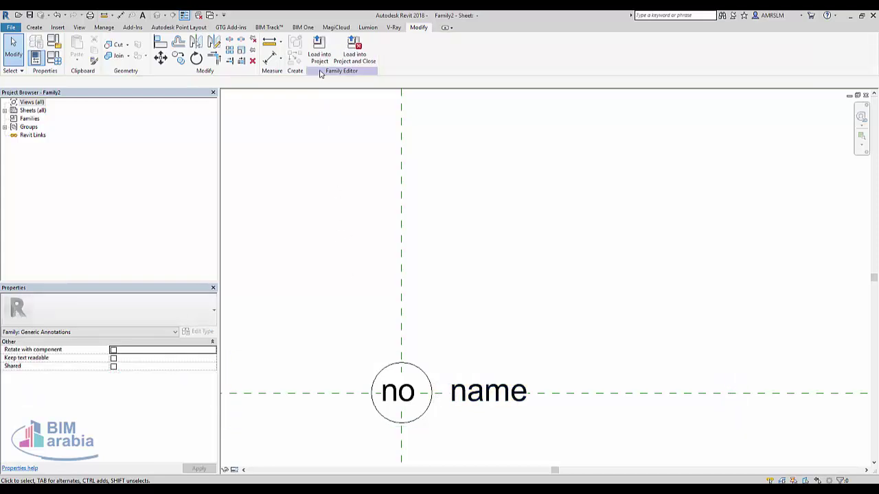
click(319, 55)
click(415, 320)
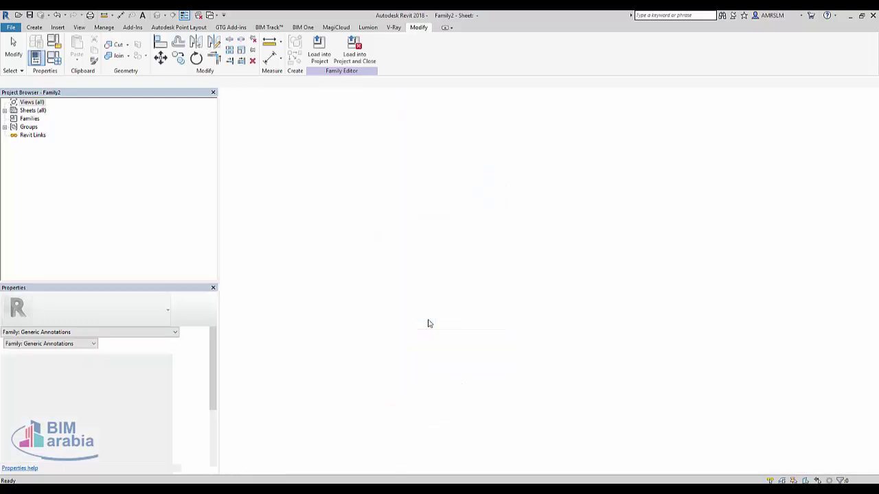
scroll(532, 386, up, 3)
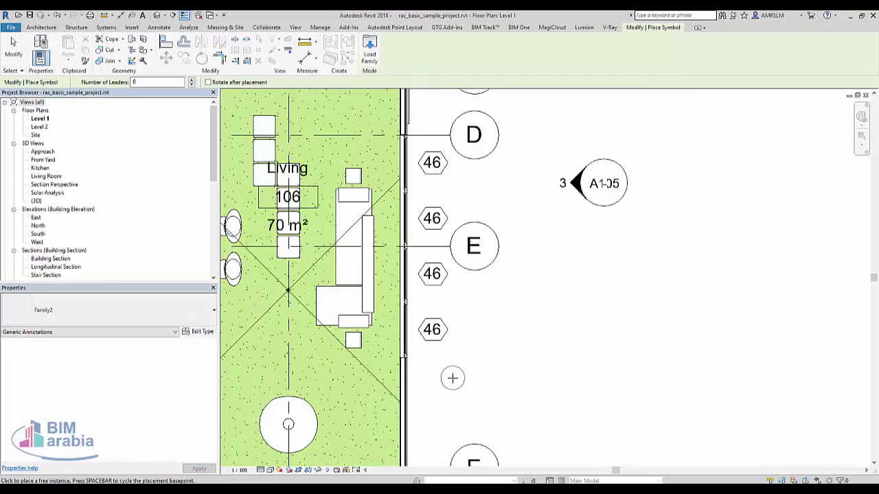
click(453, 379)
key(Escape)
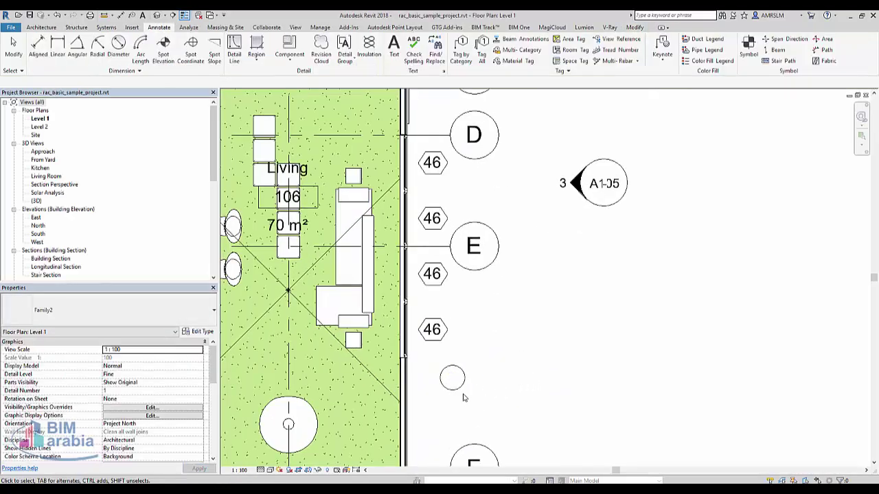
Set the symbol's no to 1 and name to green, then drag it slightly down-left.
click(462, 388)
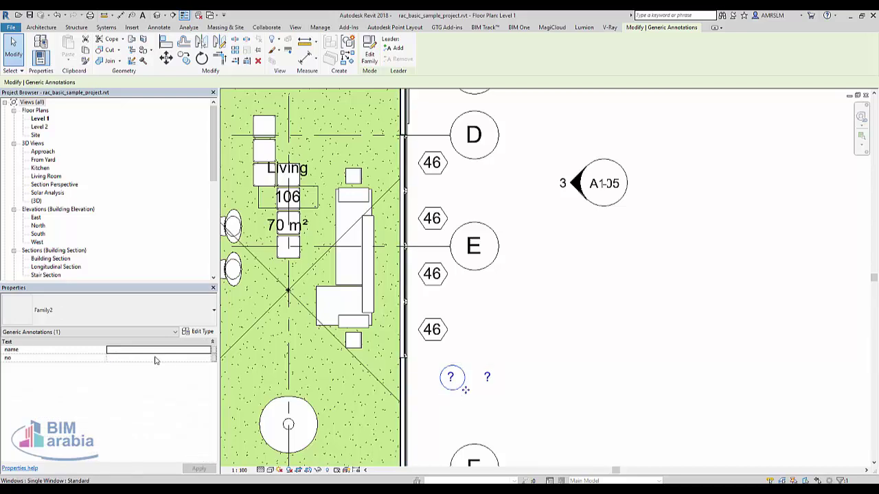
click(155, 360)
text(1)
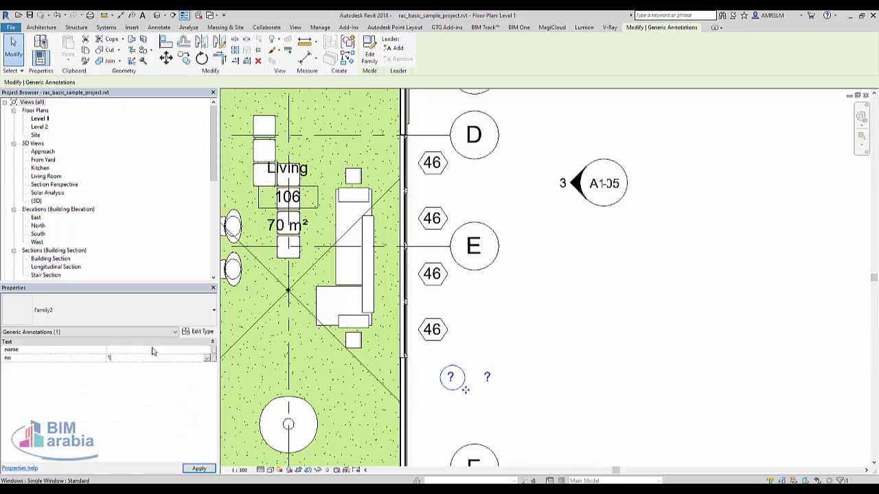
click(153, 350)
text(green)
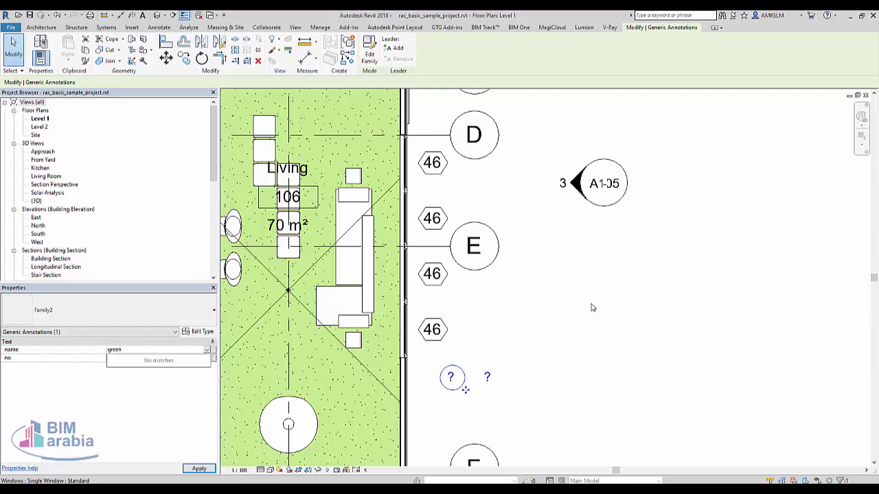
key(Return)
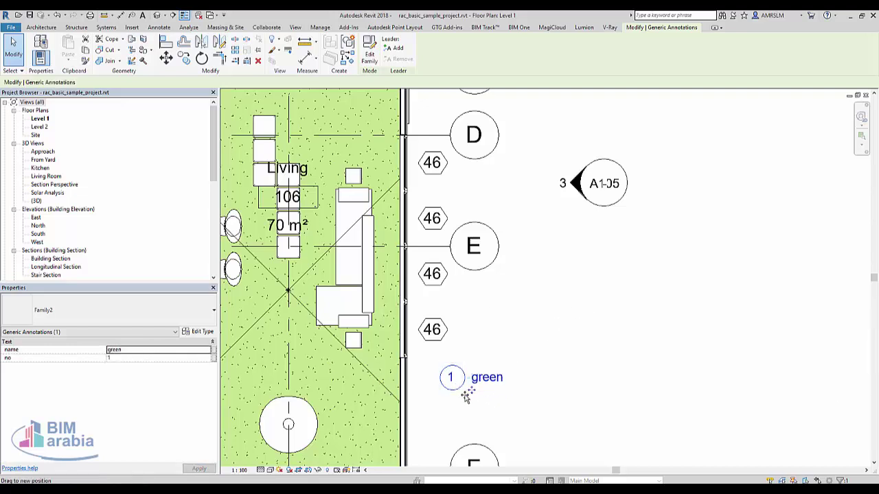
drag(467, 389, 453, 400)
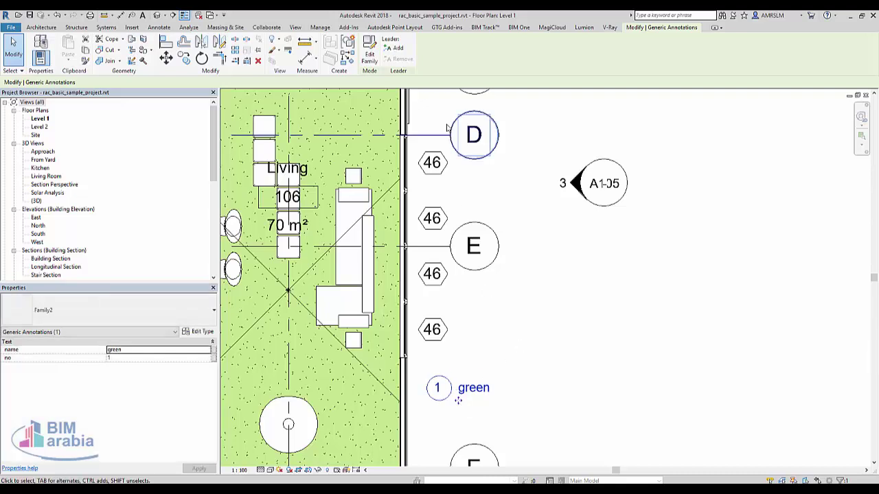
Add a leader to the wall, set Leader Arrowhead to Arrow 30 Degree, and shift the symbol right.
click(392, 47)
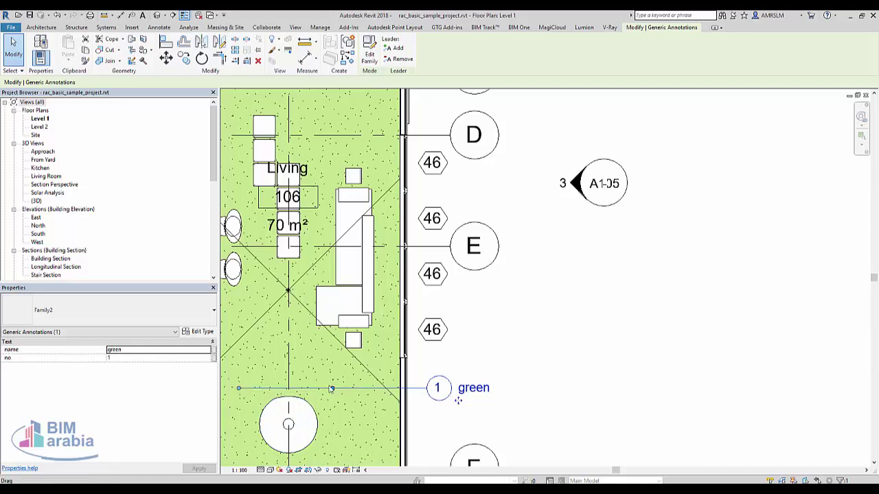
mouse_move(422, 386)
mouse_down()
mouse_move(269, 405)
mouse_move(408, 410)
mouse_move(416, 397)
mouse_up()
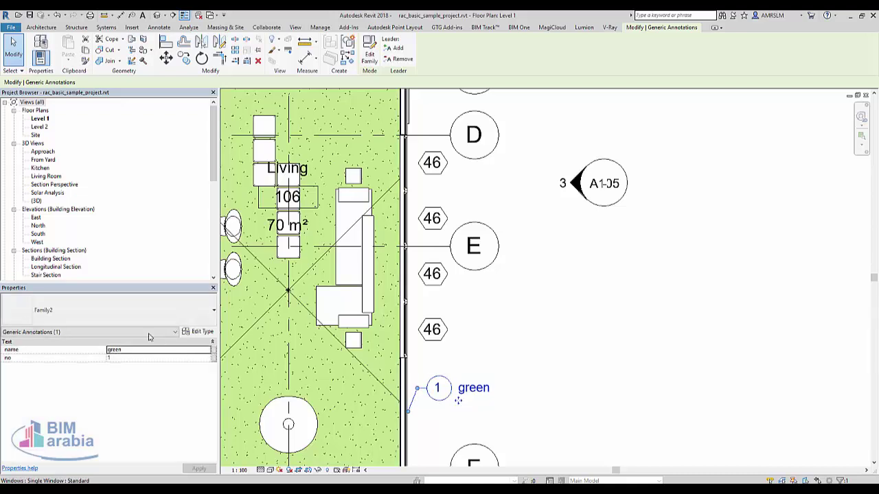
click(108, 299)
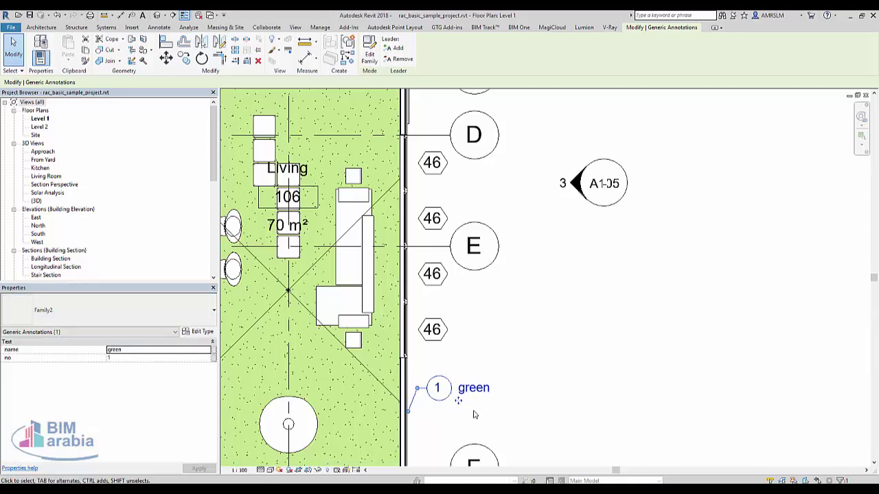
click(202, 331)
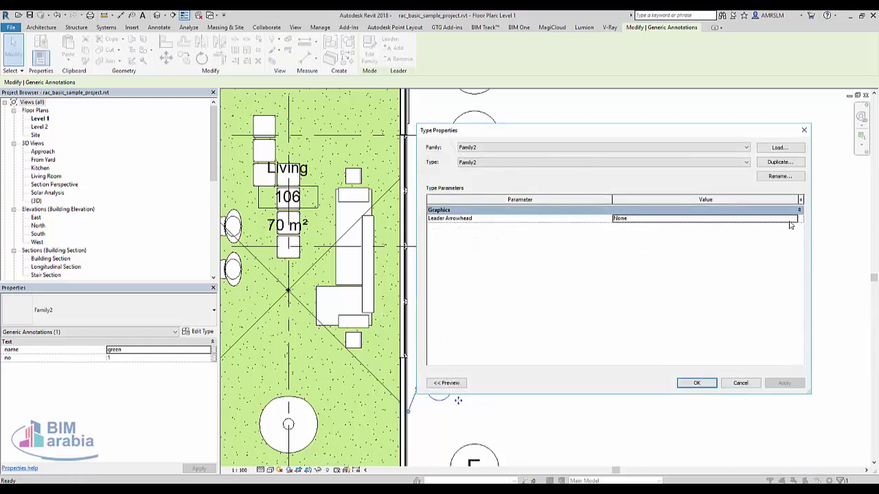
click(793, 219)
click(659, 227)
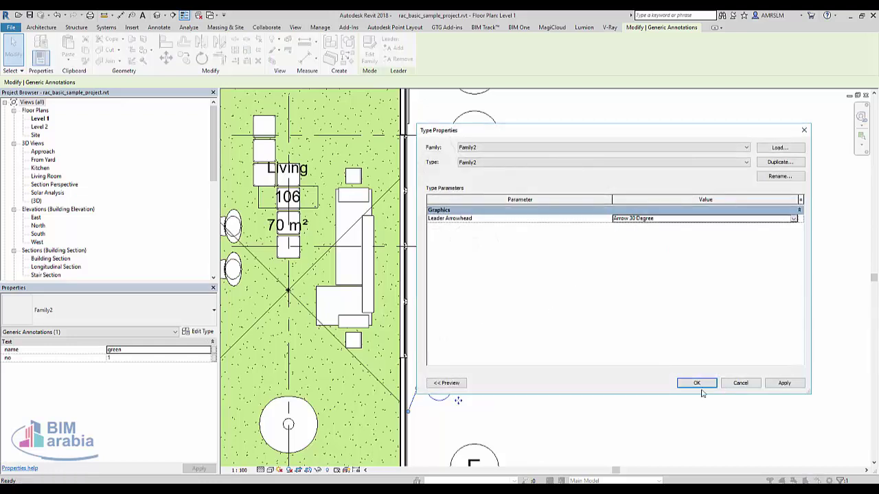
click(697, 384)
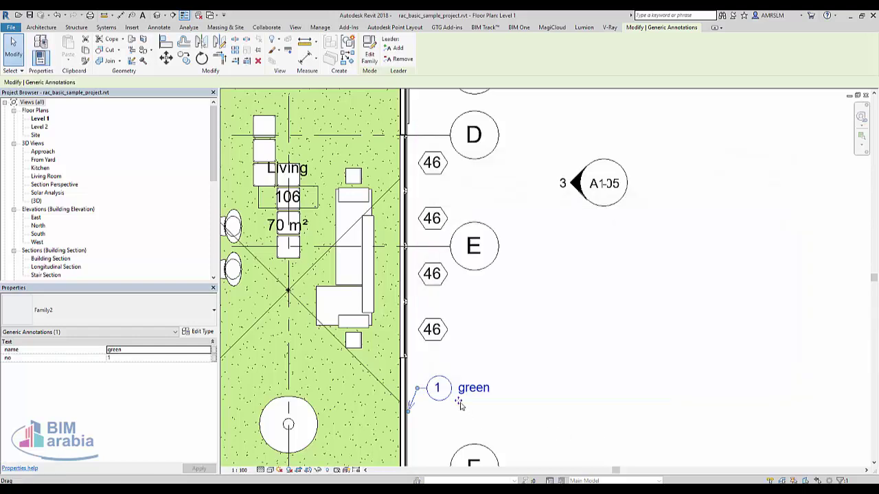
drag(460, 405, 481, 405)
click(541, 417)
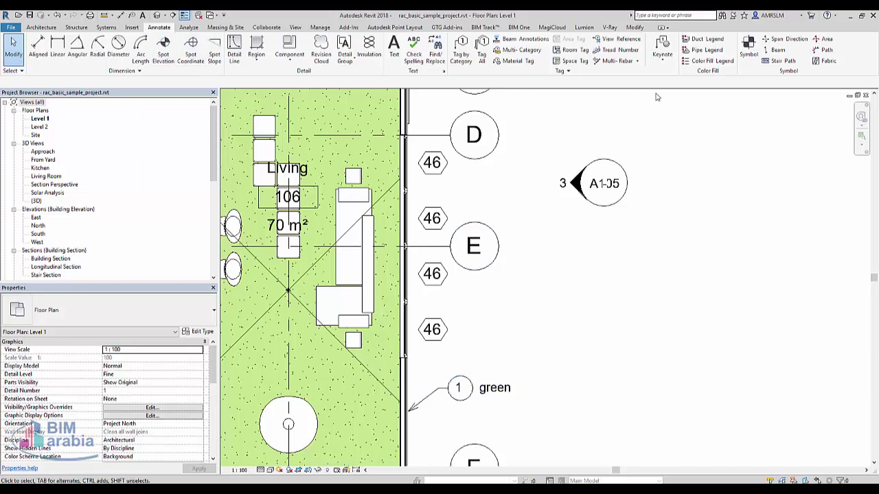
Place a second symbol below grid F with no 2 and name yellow.
click(748, 46)
middle_drag(453, 378, 472, 201)
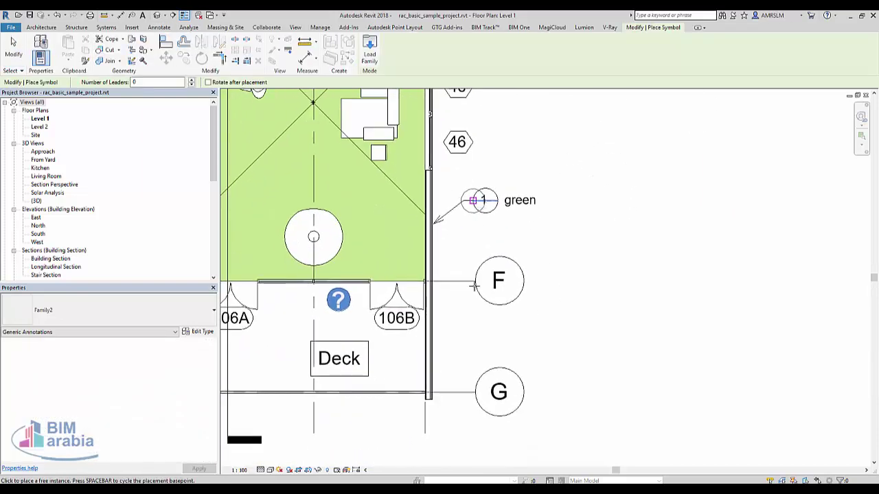
click(479, 323)
click(514, 323)
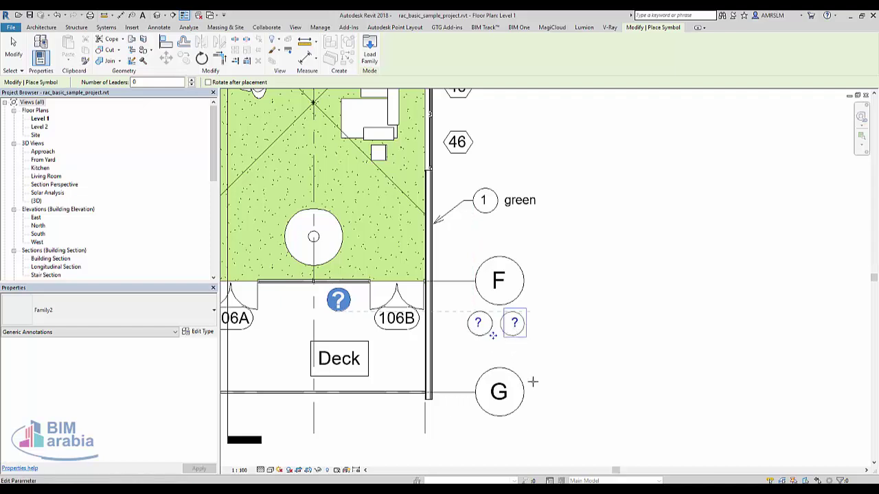
key(Escape)
click(478, 322)
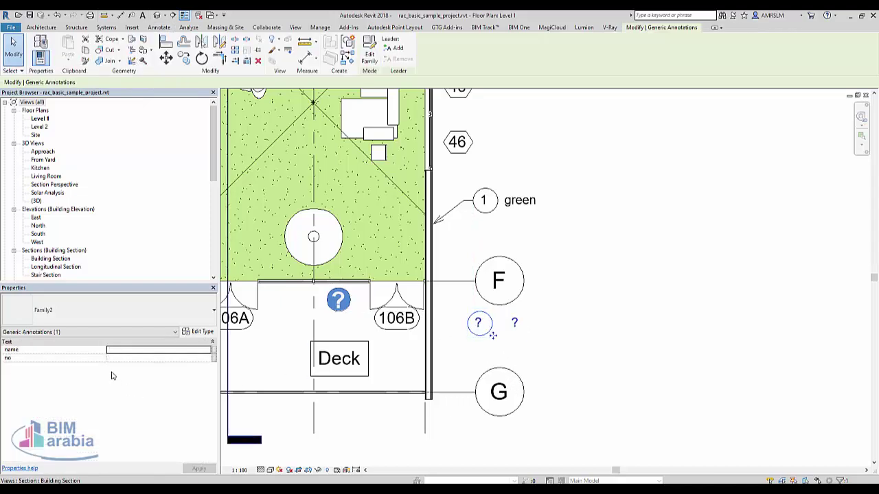
click(123, 358)
text(2)
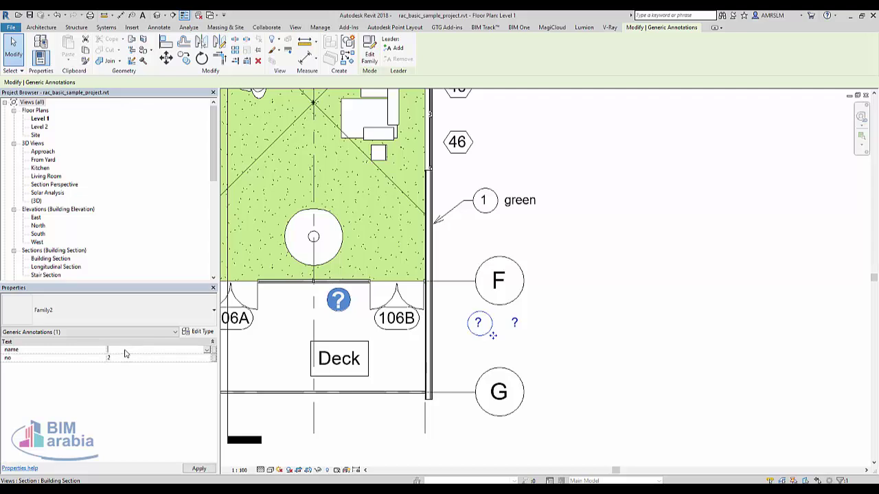
text(y)
key(BackSpace)
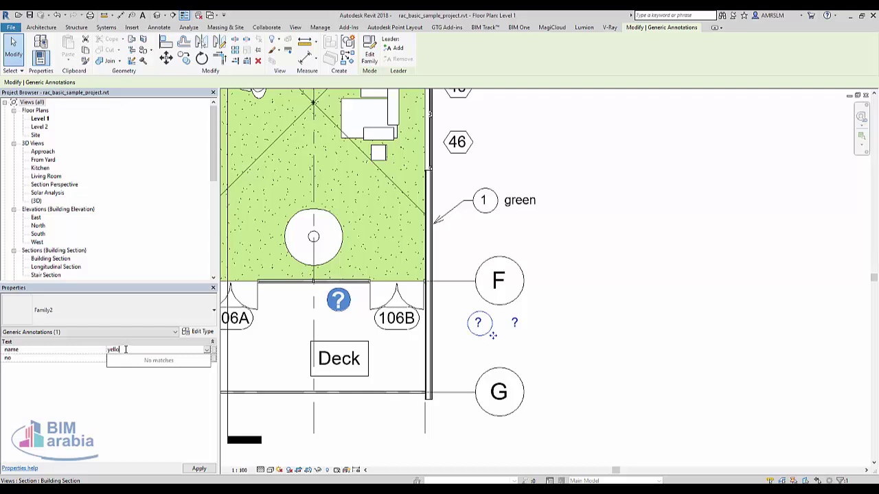
key(Return)
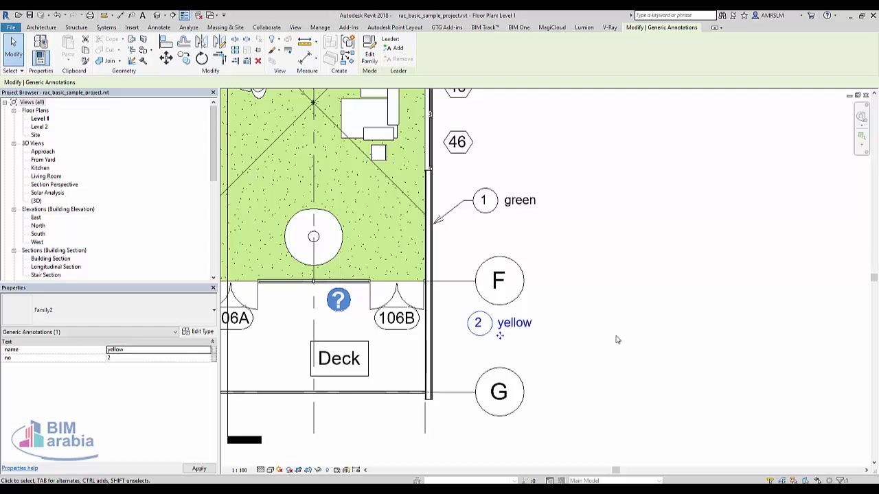
Add a leader from the 2 yellow symbol to the wall near grid G.
click(394, 48)
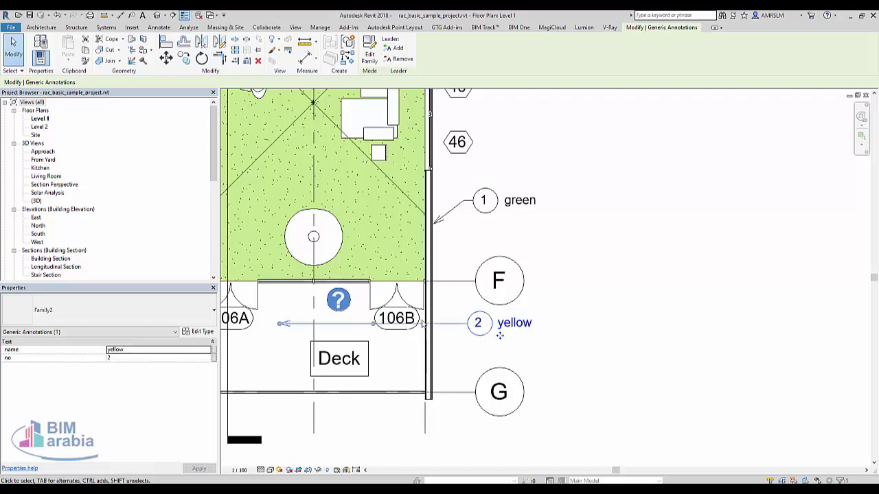
drag(283, 323, 431, 395)
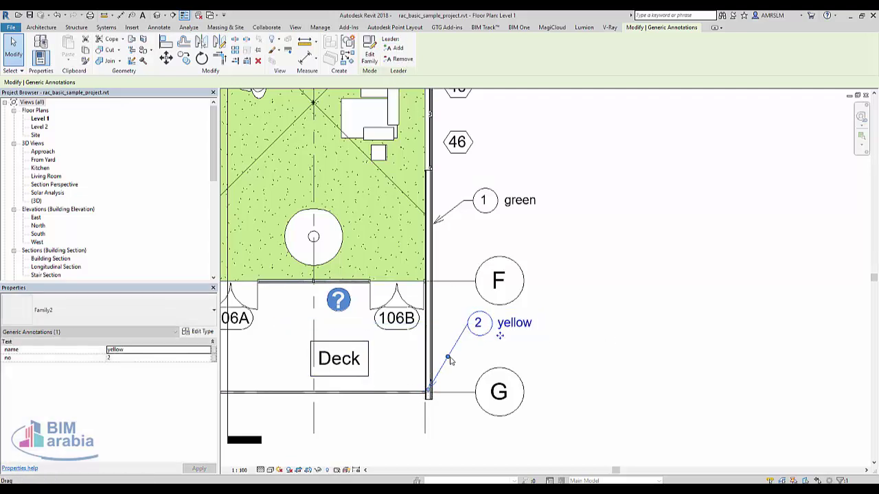
drag(447, 356, 447, 323)
click(667, 263)
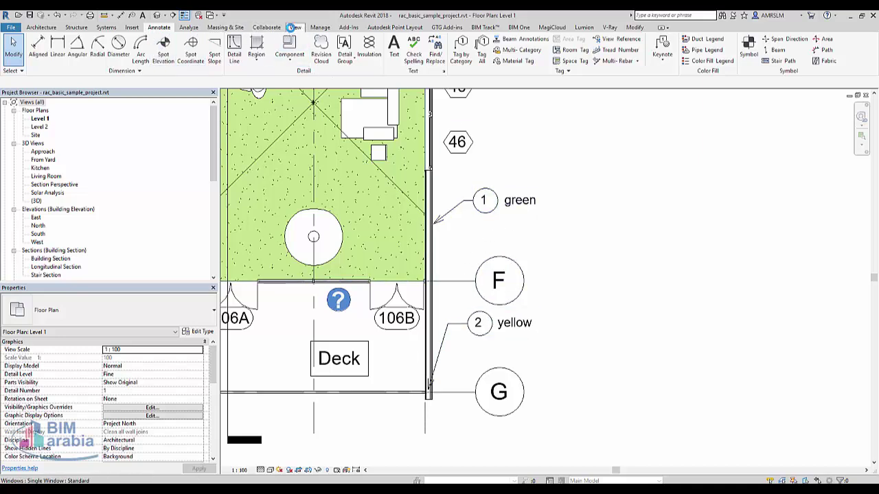
Create a Family2 Note Block schedule with Count, name, no and Type fields.
click(294, 27)
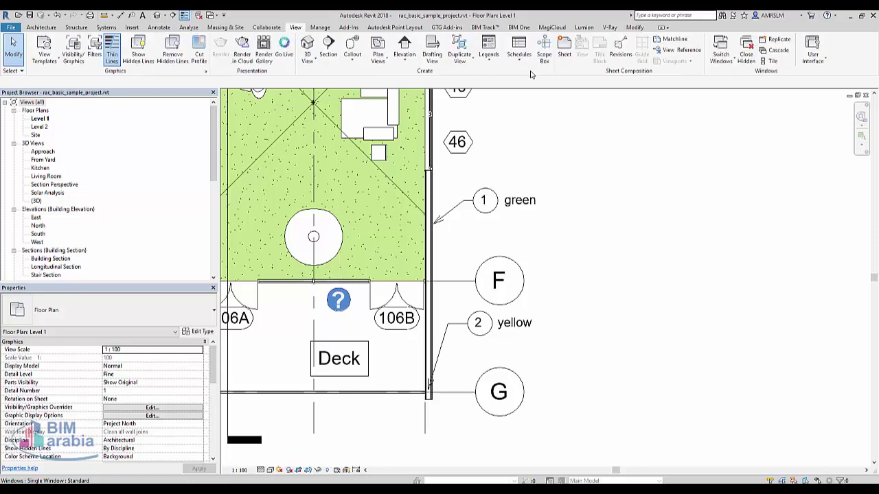
click(527, 66)
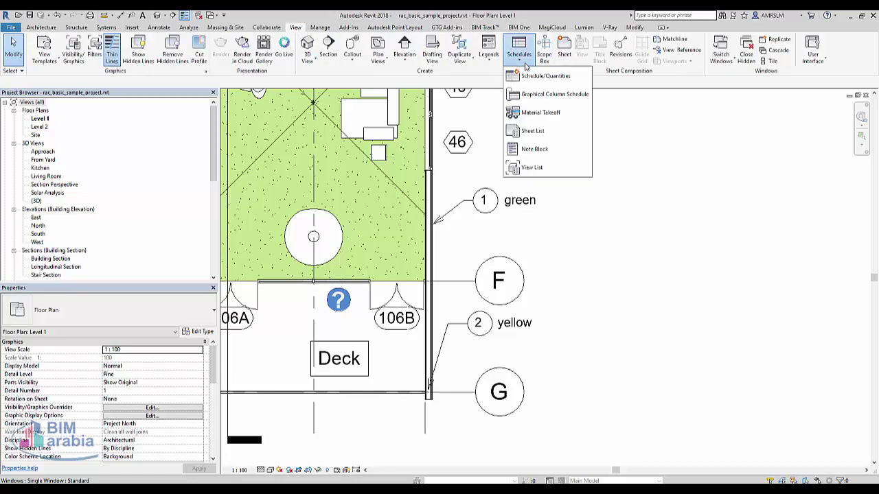
click(545, 150)
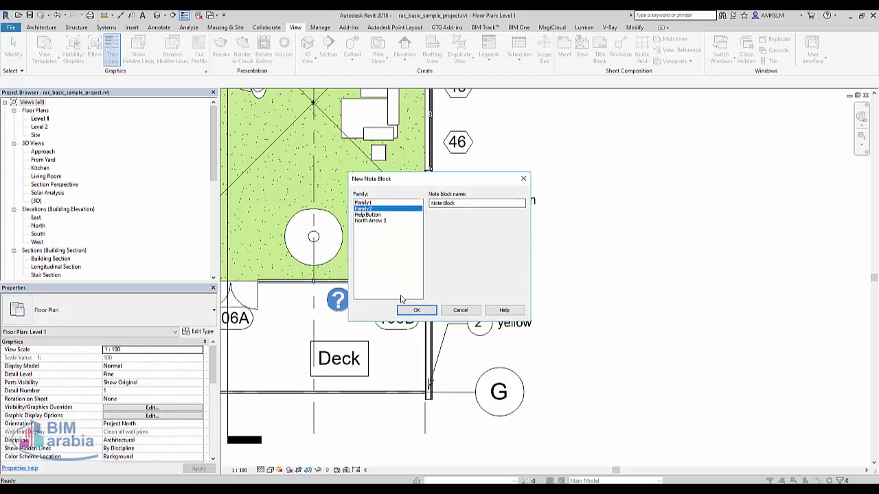
click(416, 310)
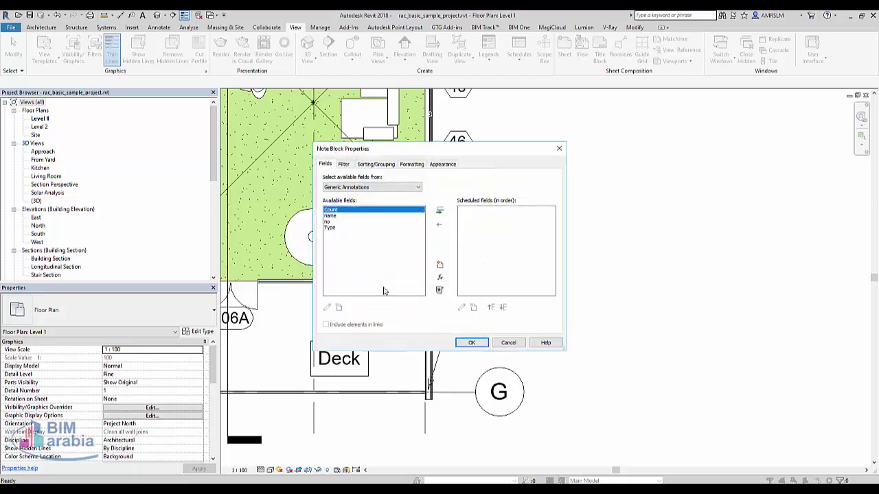
shift+click(328, 228)
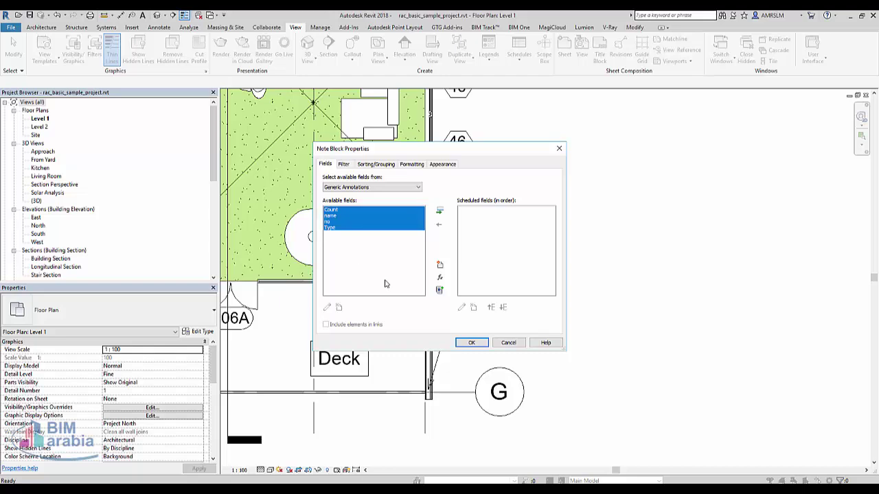
click(466, 344)
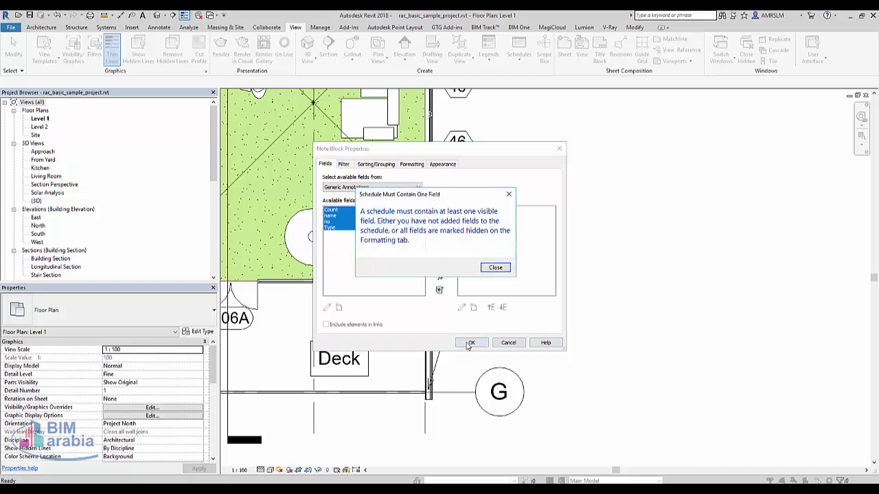
click(494, 268)
click(442, 214)
click(471, 342)
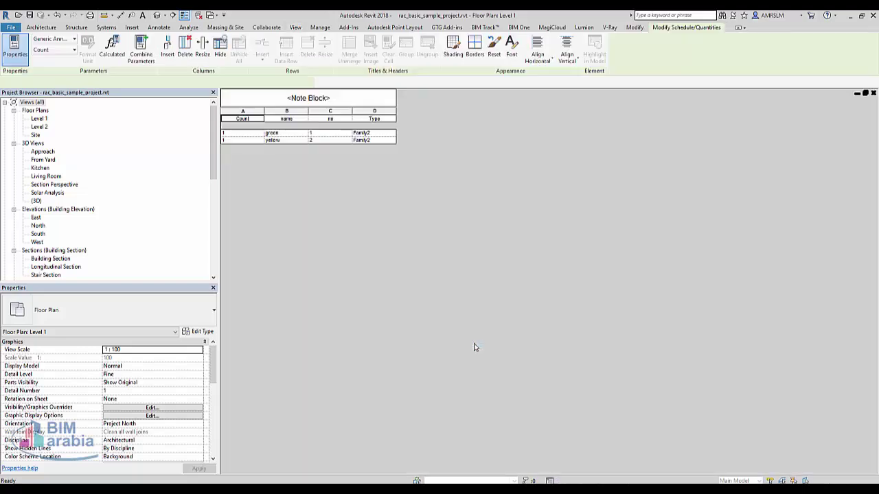
Change the yellow row's no value to 3 in the schedule.
click(240, 134)
click(239, 141)
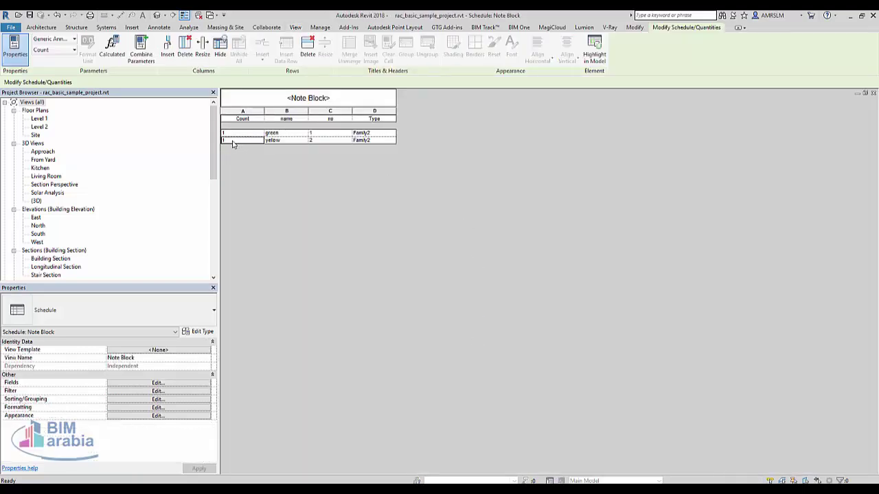
click(324, 142)
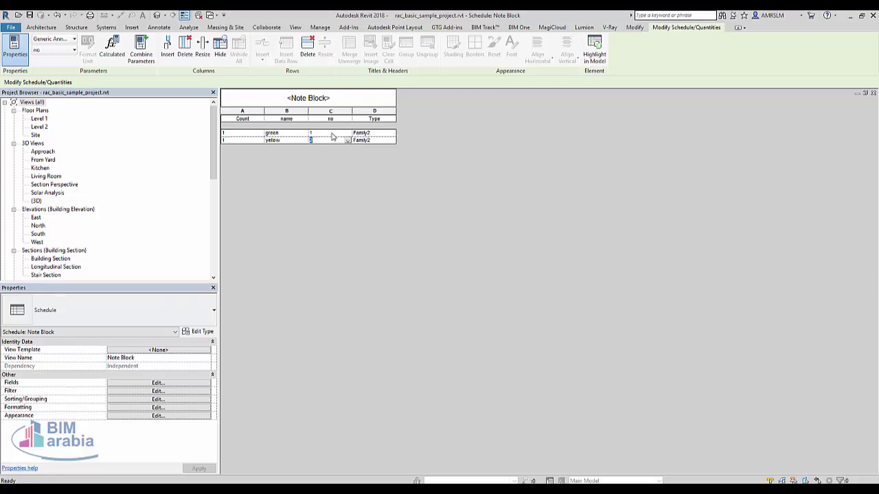
text(3)
key(shift+Tab)
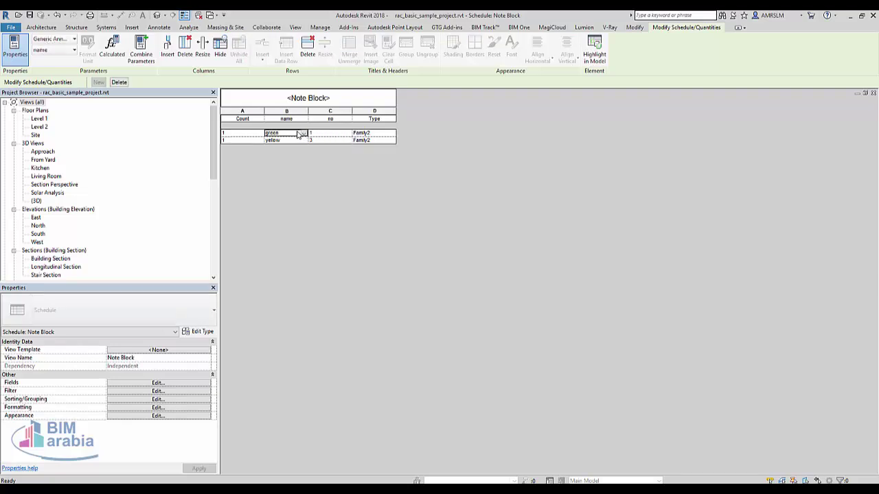